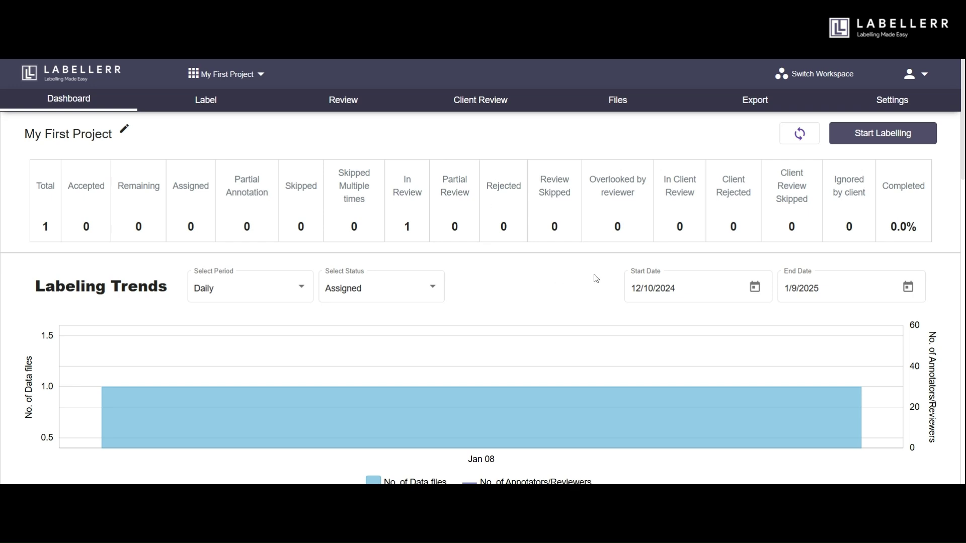
Start labelling My First Project to reach its label configuration step
{"action": "left_click", "coordinate": [866, 133]}
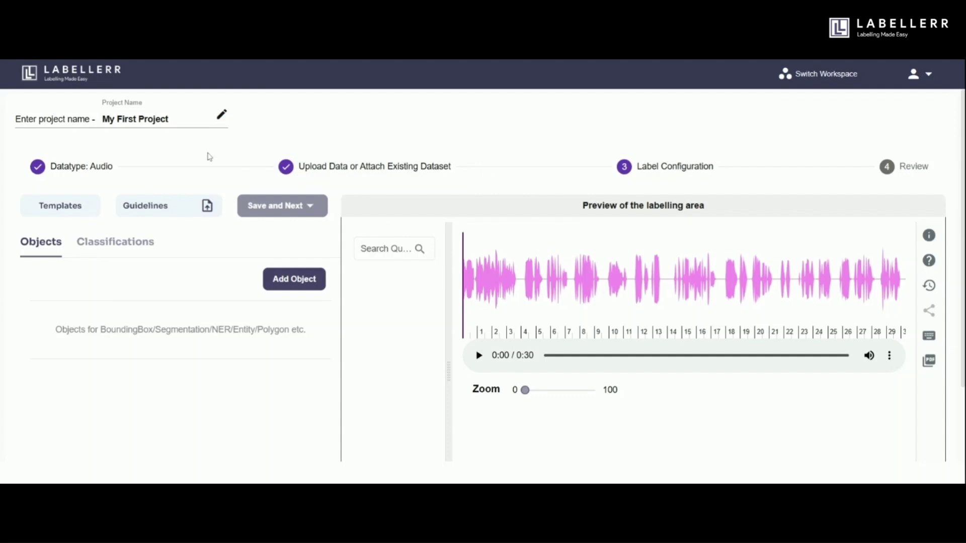
Add an Audio Segmentation object named wife
{"action": "left_click", "coordinate": [304, 288]}
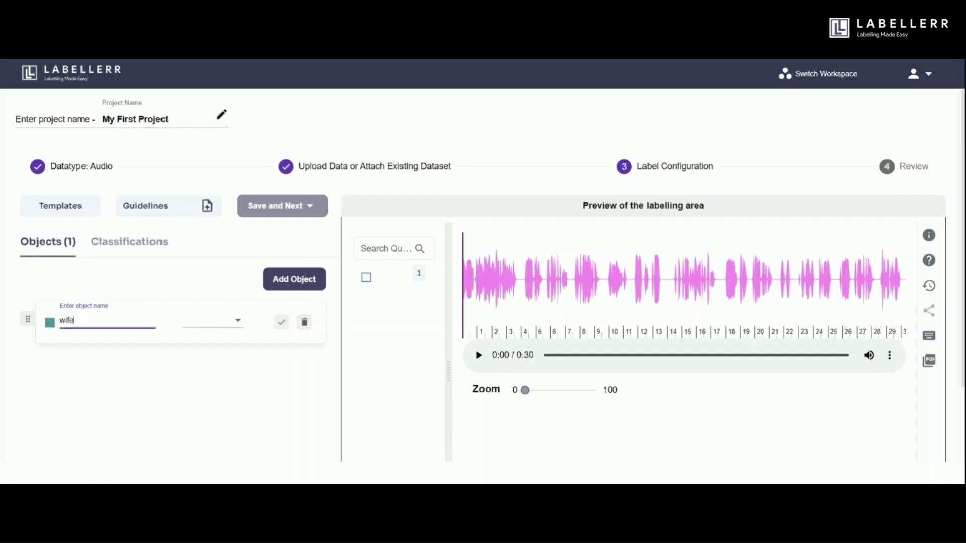
{"action": "left_click", "coordinate": [234, 326]}
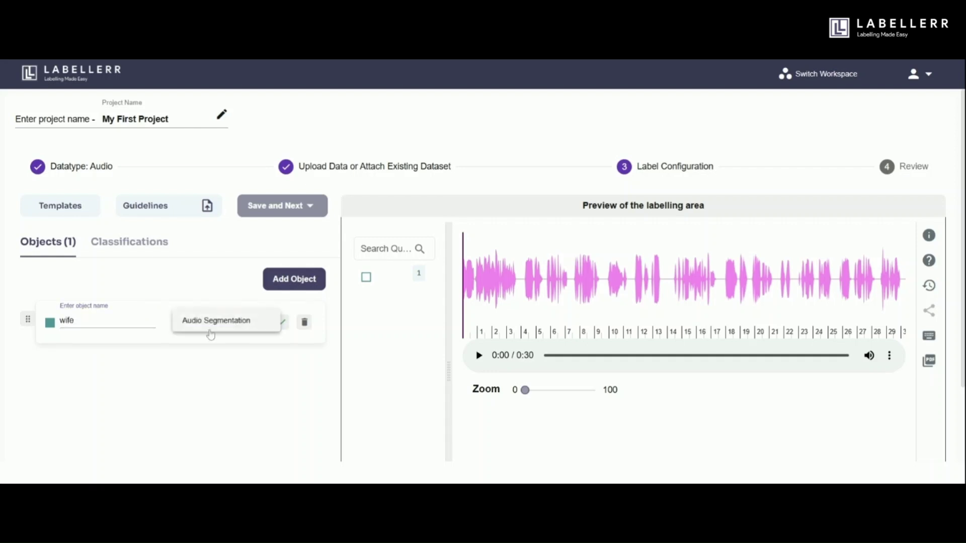
{"action": "left_click", "coordinate": [224, 332]}
{"action": "left_click", "coordinate": [282, 323]}
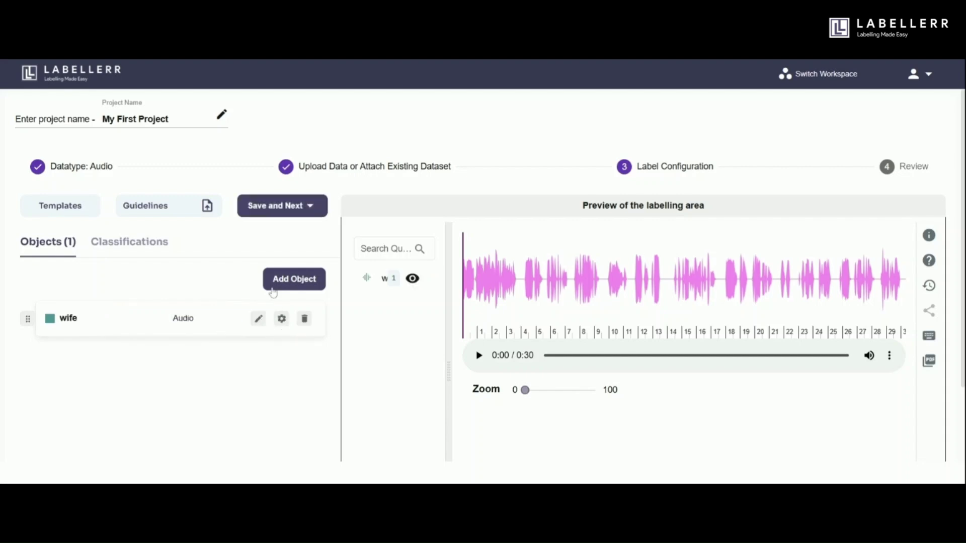
Add a second Audio Segmentation object named husband
{"action": "left_click", "coordinate": [287, 278]}
{"action": "left_click", "coordinate": [107, 320]}
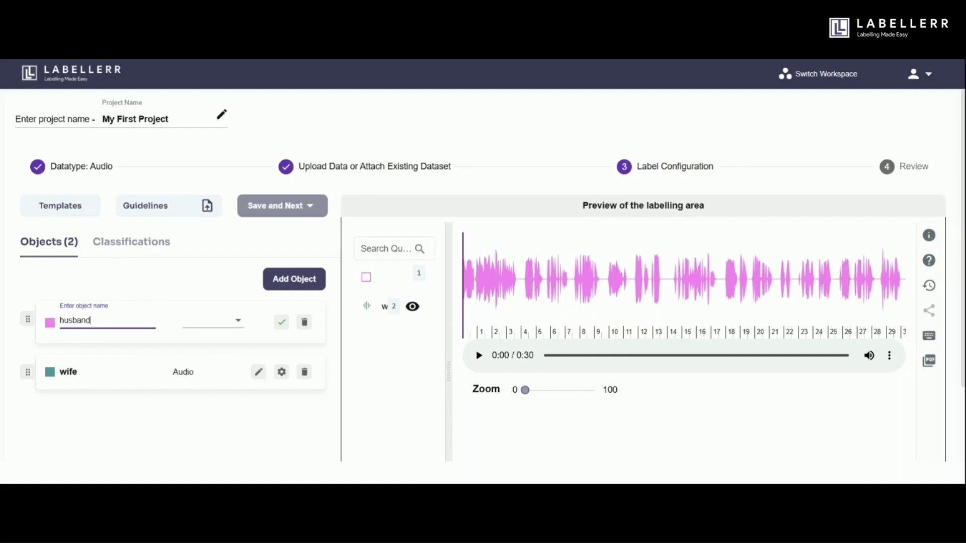
{"action": "left_click", "coordinate": [217, 322]}
{"action": "left_click", "coordinate": [241, 323]}
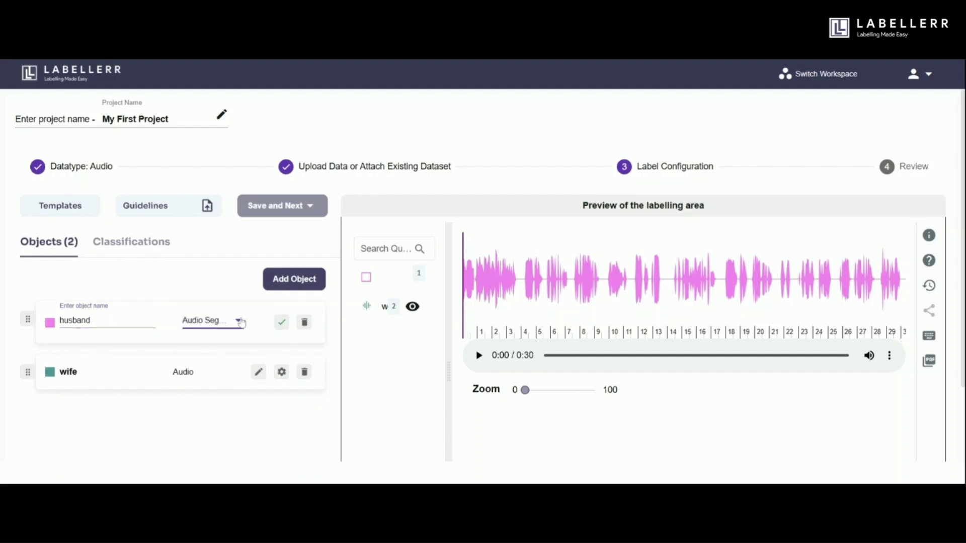
{"action": "left_click", "coordinate": [281, 323]}
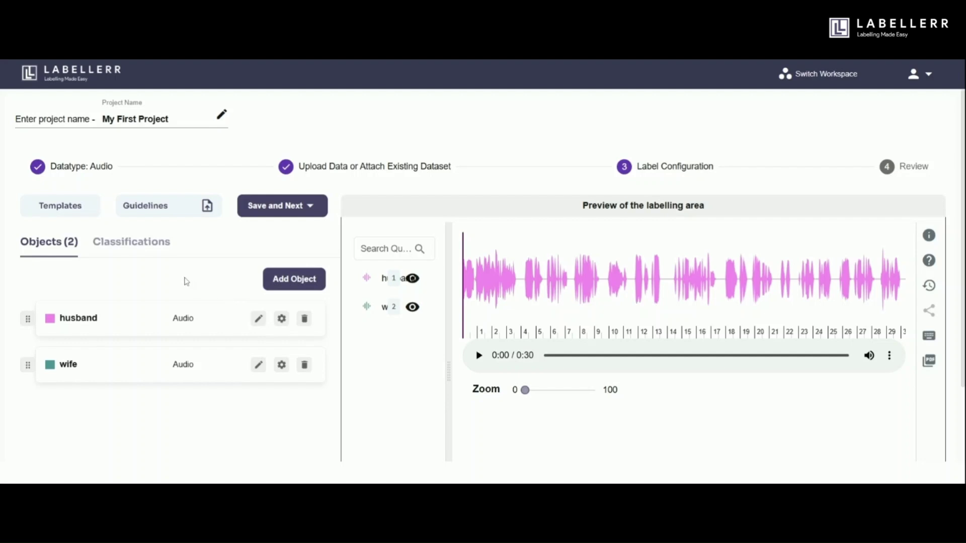
Give the husband object a Multi Select attribute named 'tone of husband'
{"action": "left_click", "coordinate": [258, 320]}
{"action": "scroll", "coordinate": [258, 327], "scroll_direction": "down", "scroll_amount": 1}
{"action": "left_click", "coordinate": [284, 308]}
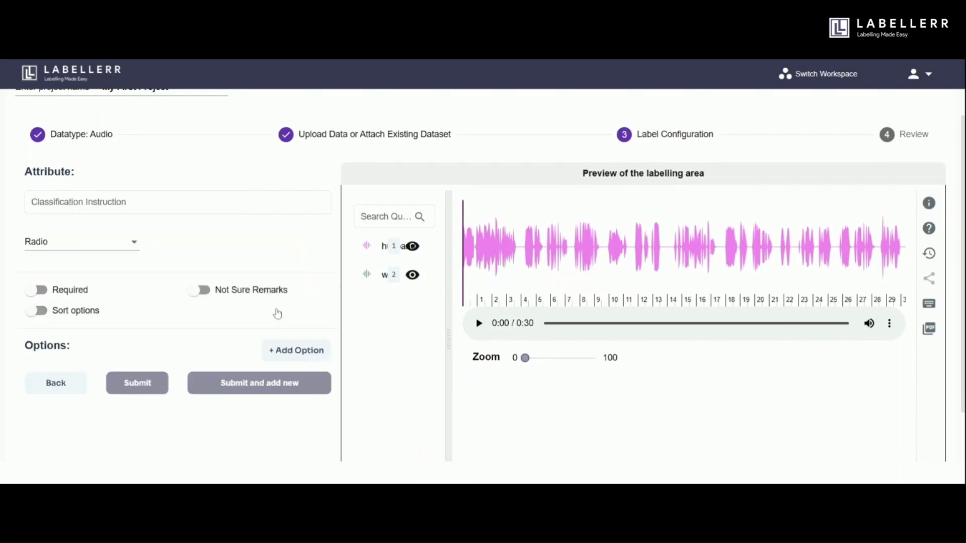
{"action": "left_click", "coordinate": [164, 198]}
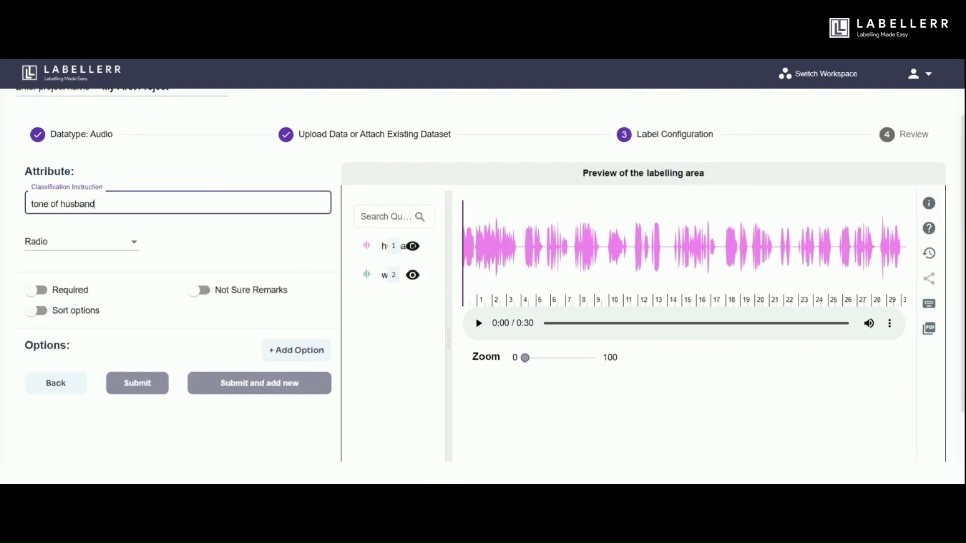
{"action": "left_click", "coordinate": [105, 251]}
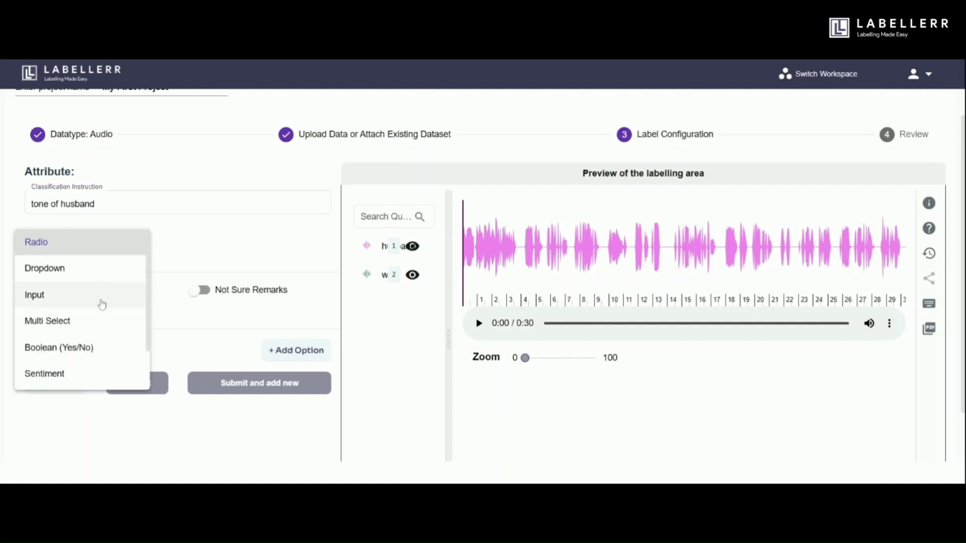
{"action": "scroll", "coordinate": [102, 304], "scroll_direction": "down", "scroll_amount": 2}
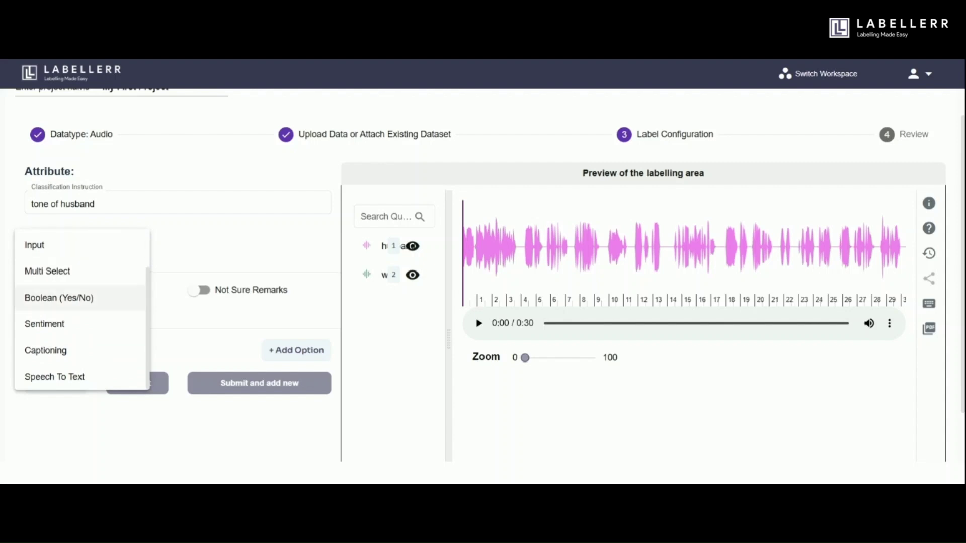
{"action": "scroll", "coordinate": [102, 301], "scroll_direction": "up", "scroll_amount": 2}
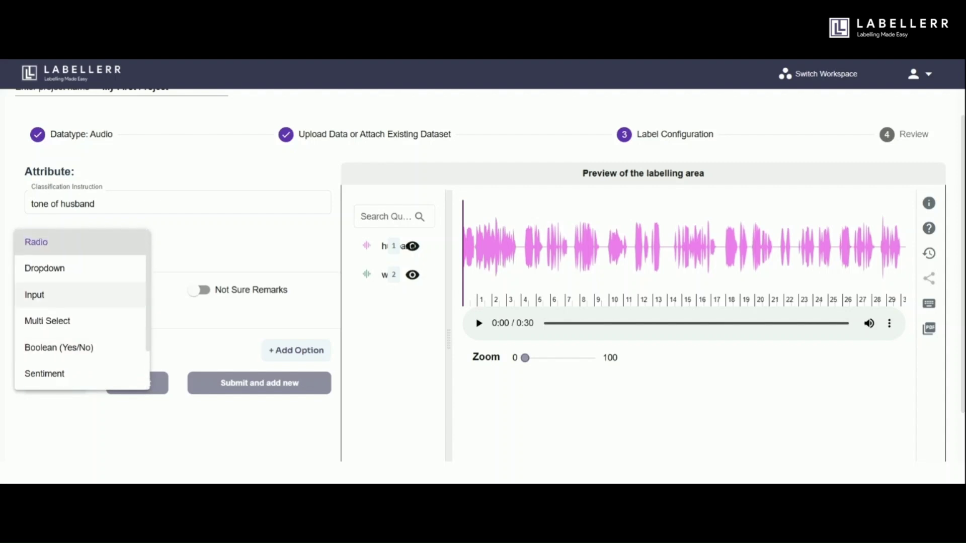
{"action": "left_click", "coordinate": [83, 323]}
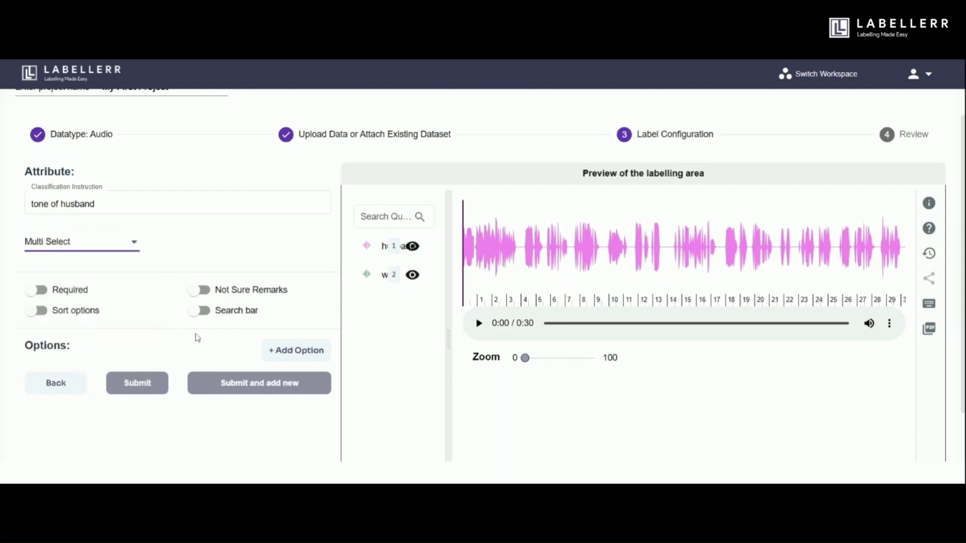
Add answering, apologetic and surprise options to 'tone of husband' and save the husband object
{"action": "left_click", "coordinate": [285, 355]}
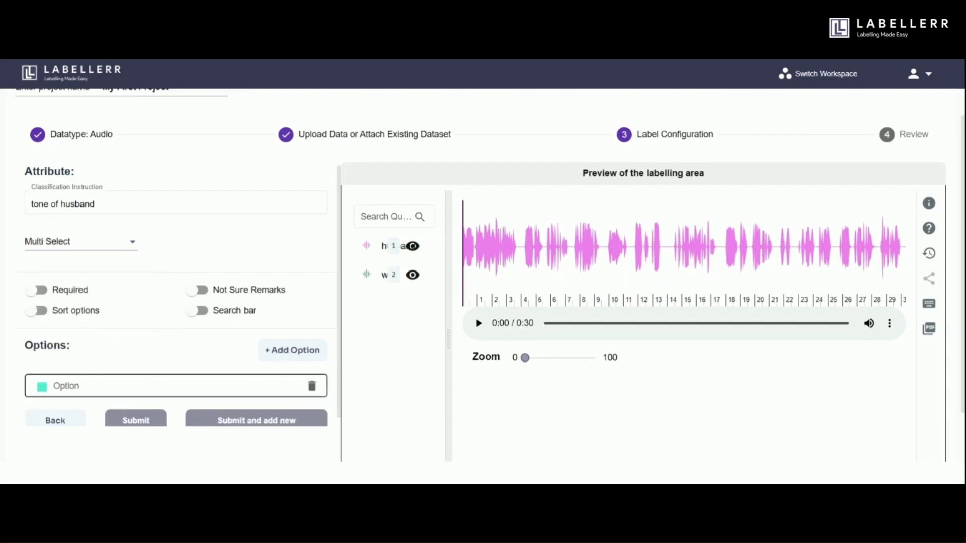
{"action": "type", "text": "answew"}
{"action": "scroll", "coordinate": [279, 347], "scroll_direction": "down", "scroll_amount": 1}
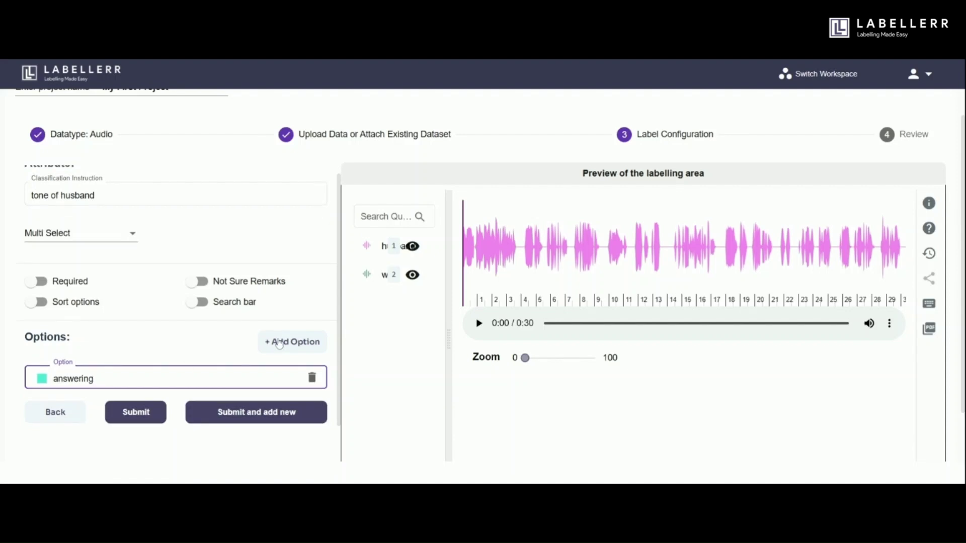
{"action": "left_click", "coordinate": [292, 342]}
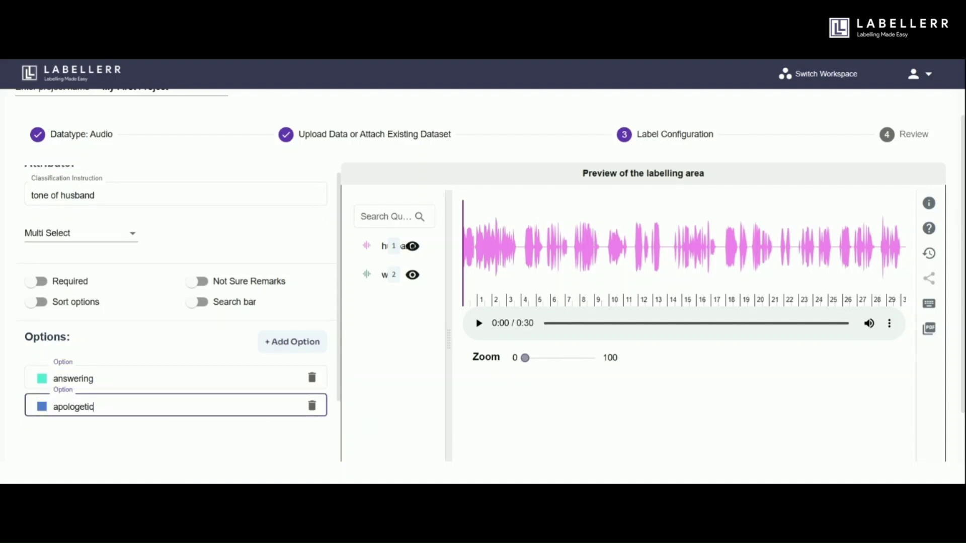
{"action": "key", "text": "Return"}
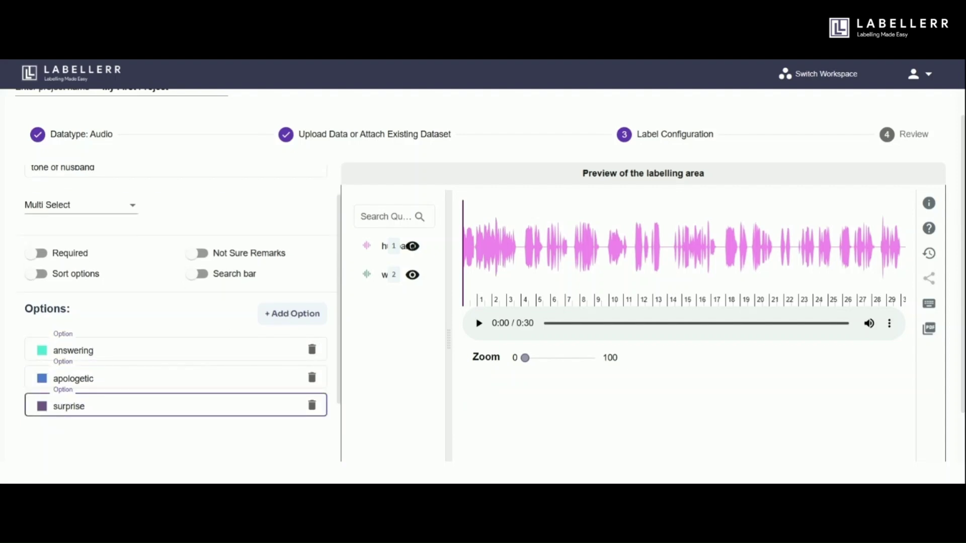
{"action": "scroll", "coordinate": [133, 410], "scroll_direction": "down", "scroll_amount": 1}
{"action": "left_click", "coordinate": [133, 410]}
{"action": "left_click", "coordinate": [136, 446]}
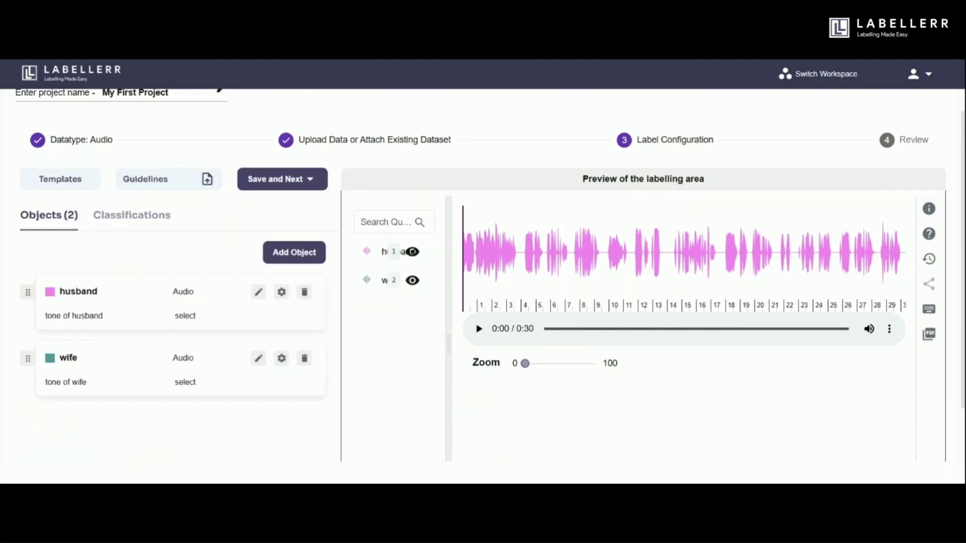
Create a Radio classification 'quality of audio' with the option low
{"action": "left_click", "coordinate": [135, 229]}
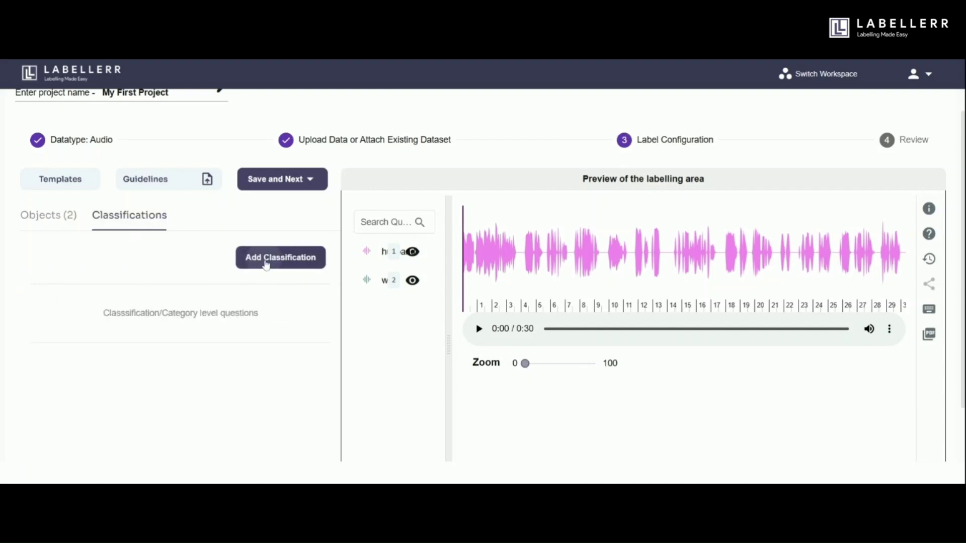
{"action": "left_click", "coordinate": [266, 261]}
{"action": "left_click", "coordinate": [136, 208]}
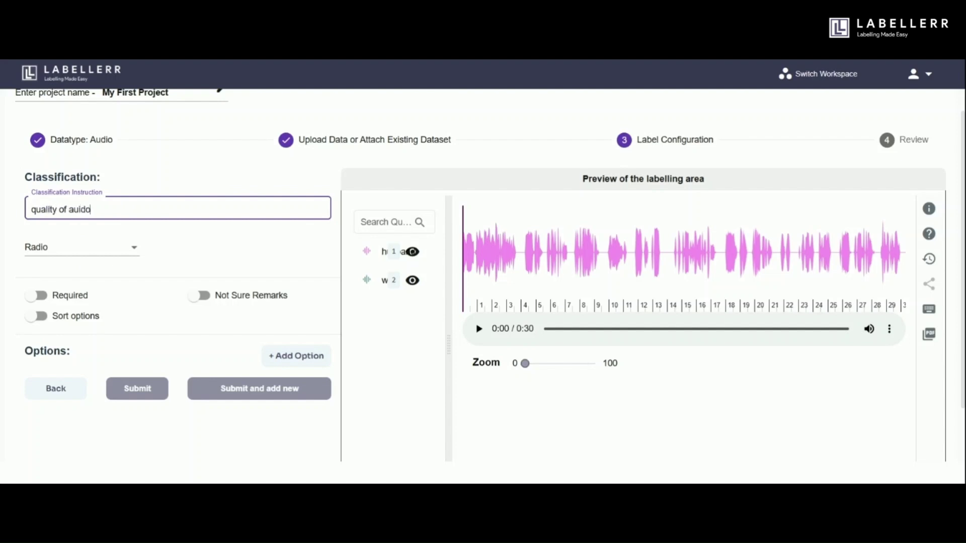
{"action": "left_click", "coordinate": [107, 247]}
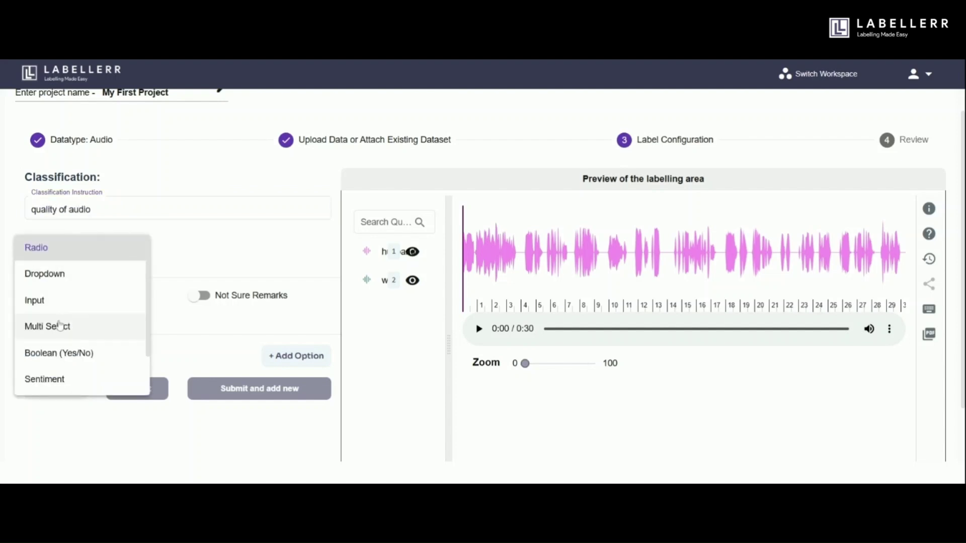
{"action": "left_click", "coordinate": [93, 257]}
{"action": "left_click", "coordinate": [296, 356]}
{"action": "left_click", "coordinate": [173, 390]}
{"action": "type", "text": "low"}
{"action": "left_click", "coordinate": [134, 424]}
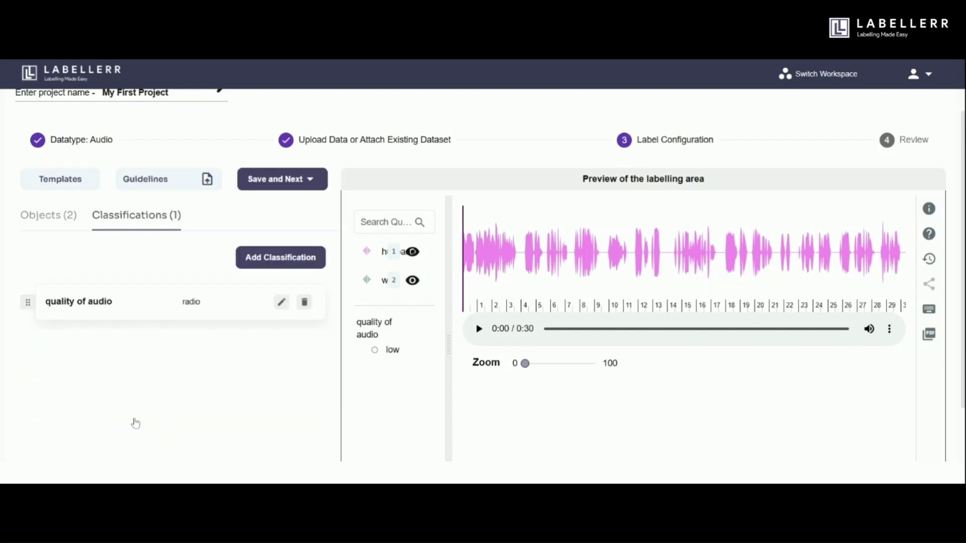
Add the option high to the 'quality of audio' classification
{"action": "scroll", "coordinate": [266, 279], "scroll_direction": "down", "scroll_amount": 1}
{"action": "left_click", "coordinate": [283, 257]}
{"action": "left_click", "coordinate": [294, 300]}
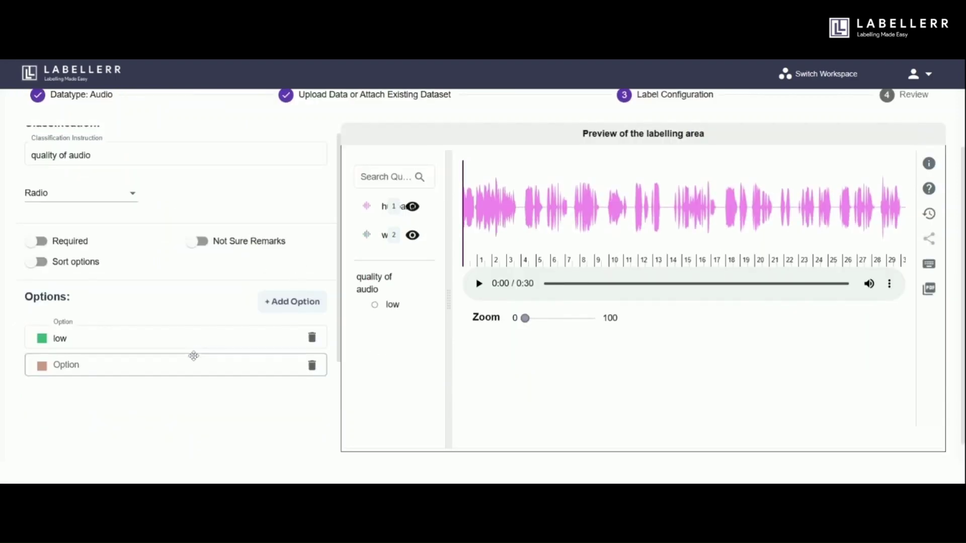
{"action": "left_click", "coordinate": [194, 362]}
{"action": "type", "text": "high"}
{"action": "scroll", "coordinate": [154, 375], "scroll_direction": "down", "scroll_amount": 1}
{"action": "left_click", "coordinate": [136, 372]}
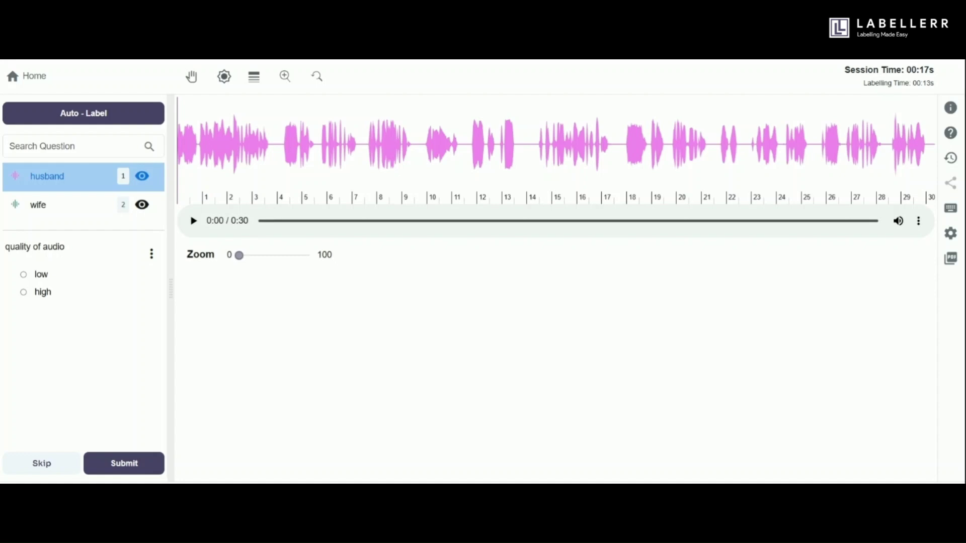
Play the 30-second audio clip in the labelling workspace
{"action": "left_click", "coordinate": [194, 221]}
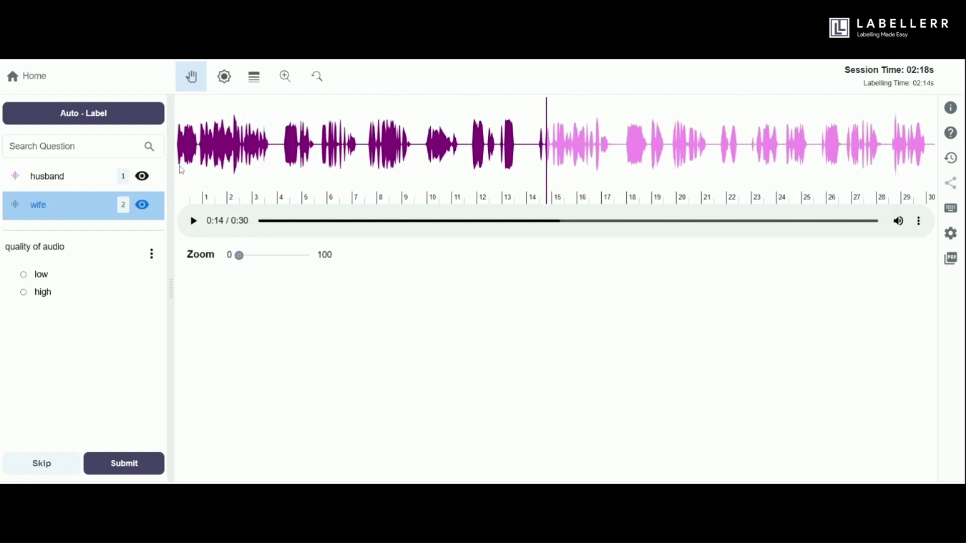
Mark a wife region from 0.04 to 4.335 s and tag its tone as questioning
{"action": "left_click", "coordinate": [182, 170]}
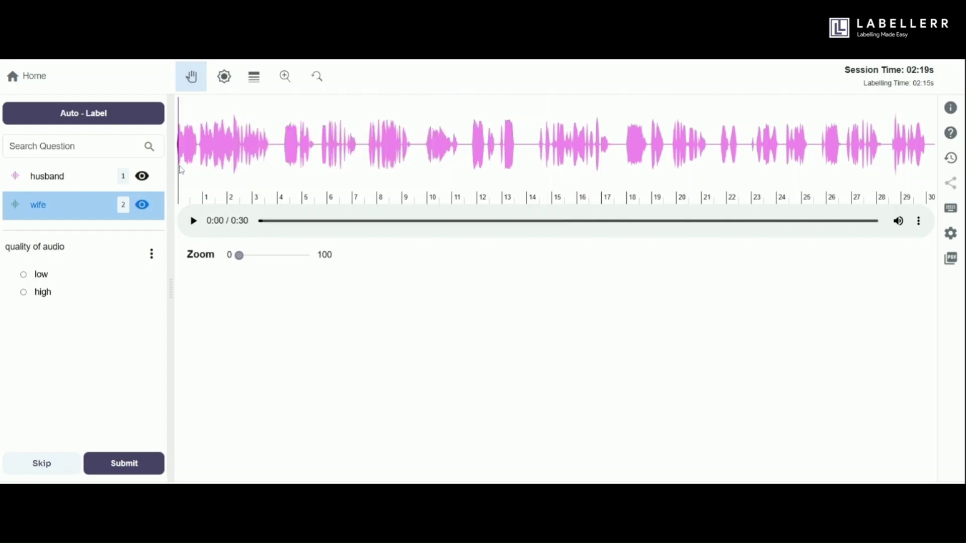
{"action": "left_click_drag", "start_coordinate": [181, 170], "coordinate": [283, 175]}
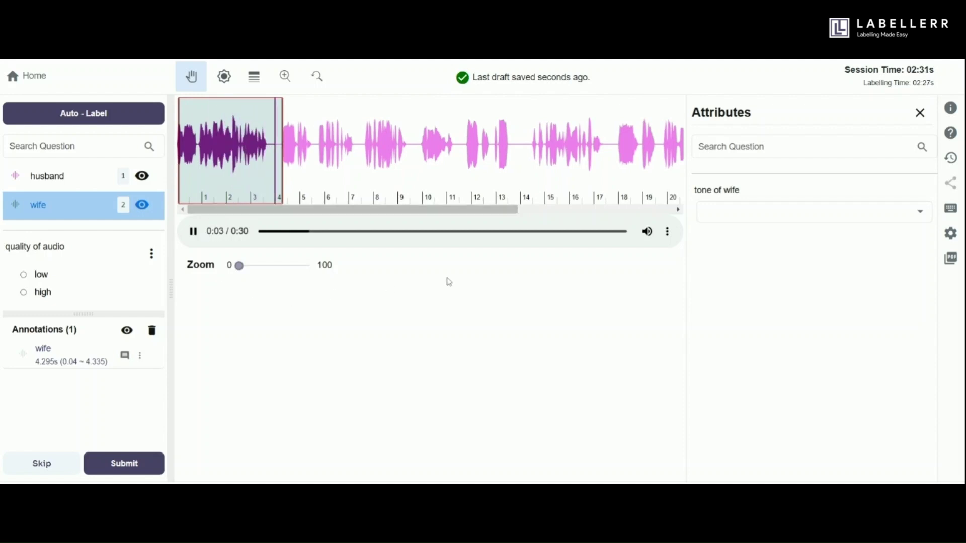
{"action": "left_click", "coordinate": [745, 216]}
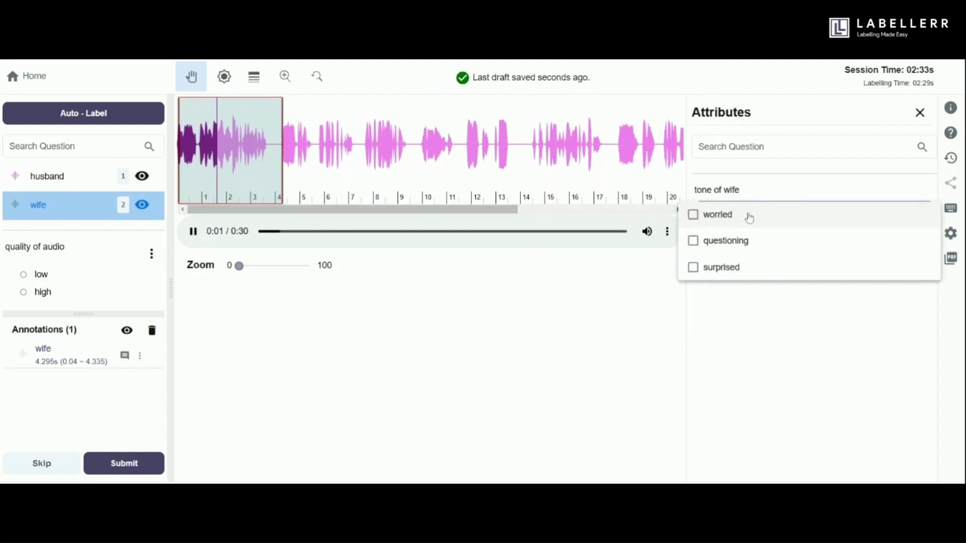
{"action": "left_click", "coordinate": [733, 242]}
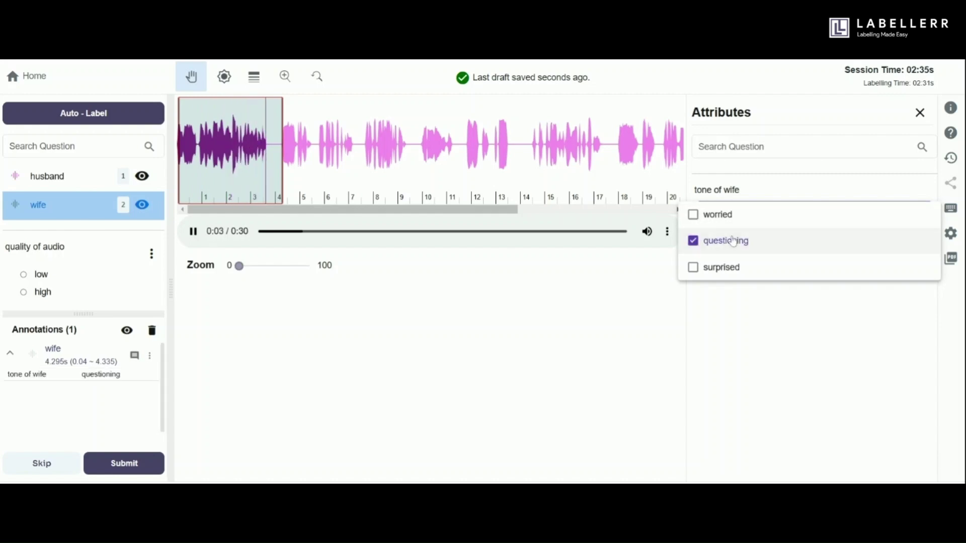
{"action": "left_click", "coordinate": [378, 332]}
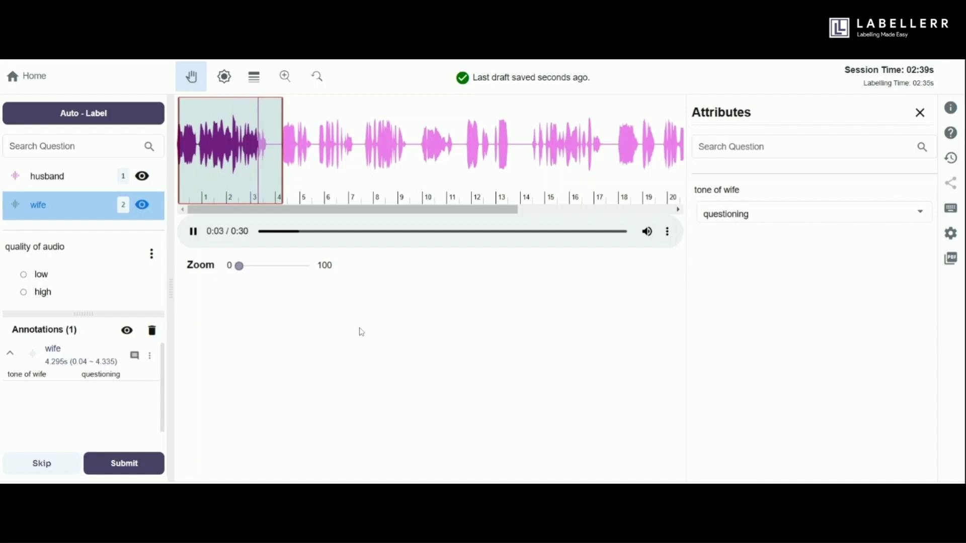
{"action": "left_click", "coordinate": [77, 180]}
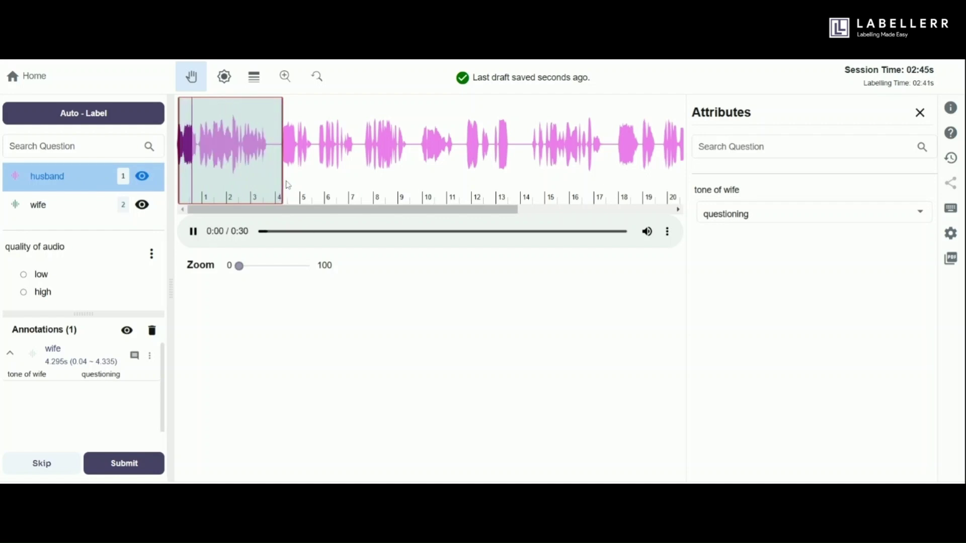
Mark a husband region from 4.409 to 11.223 s with an apologetic tone
{"action": "left_click_drag", "start_coordinate": [287, 185], "coordinate": [420, 183]}
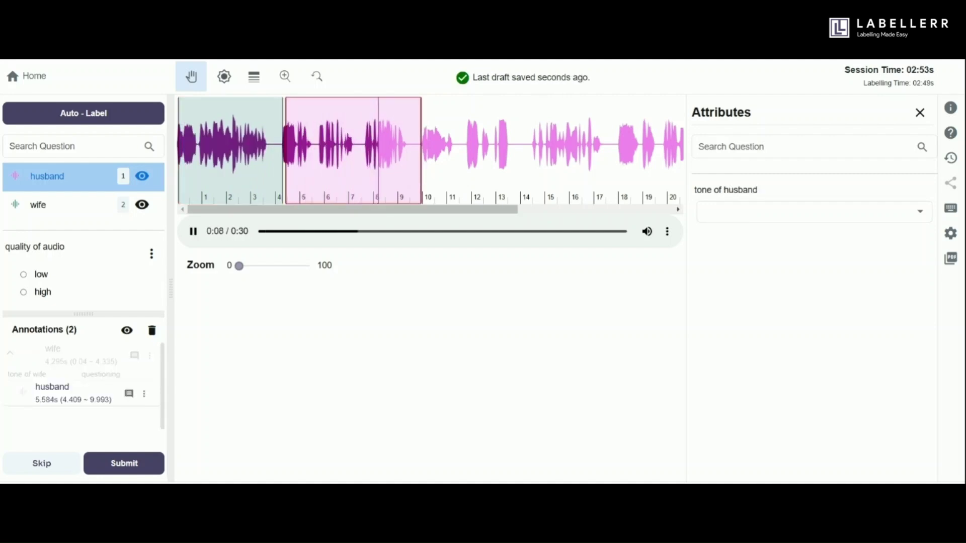
{"action": "left_click_drag", "start_coordinate": [421, 183], "coordinate": [450, 182]}
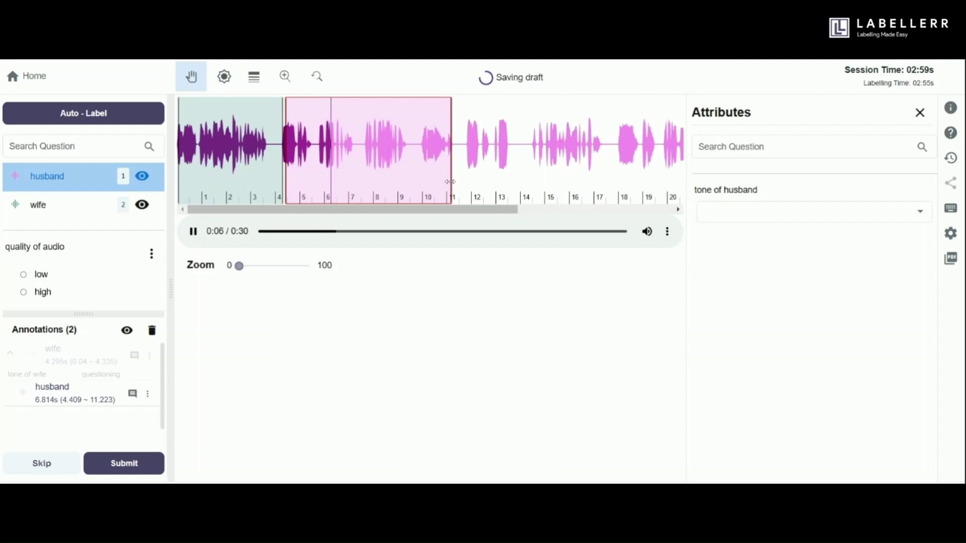
{"action": "left_click", "coordinate": [720, 218]}
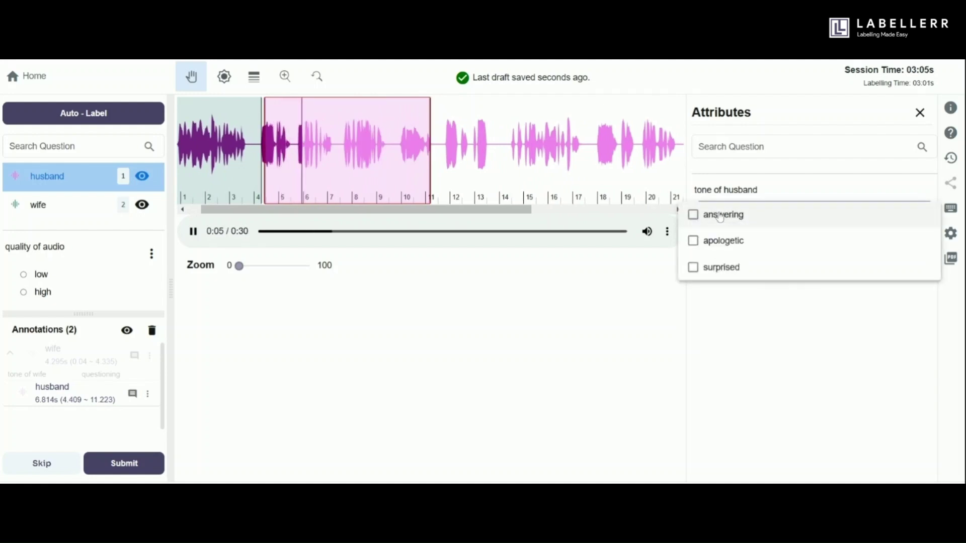
{"action": "left_click", "coordinate": [721, 243]}
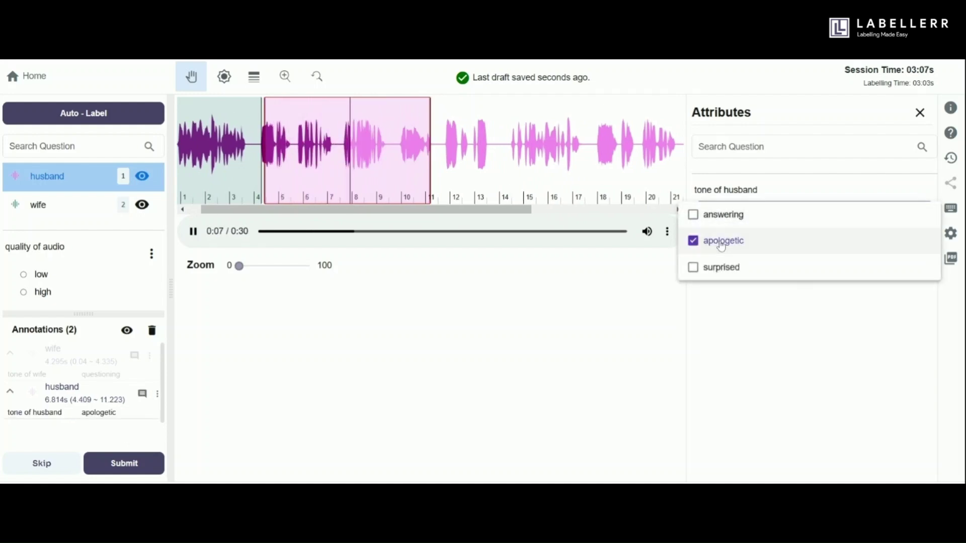
{"action": "left_click", "coordinate": [509, 269]}
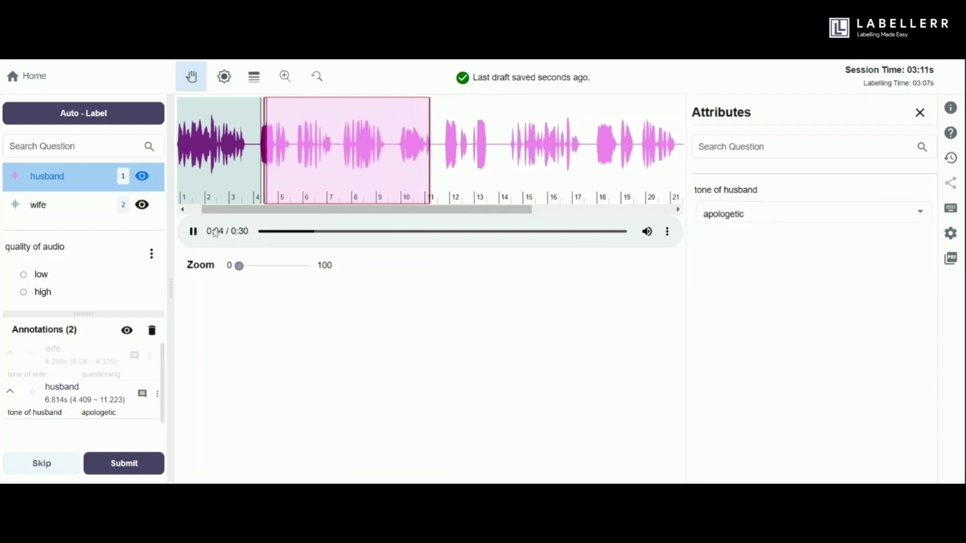
{"action": "left_click", "coordinate": [199, 234]}
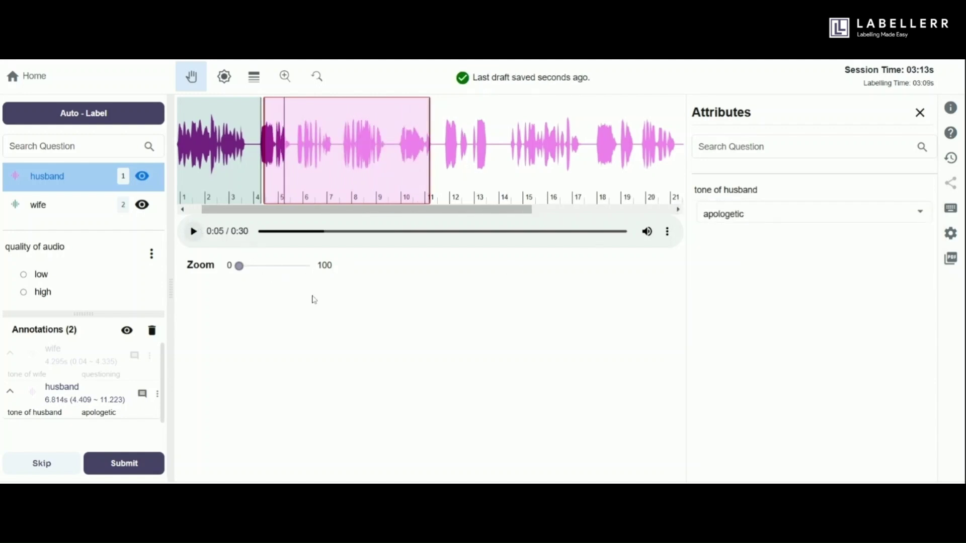
Add alternating wife and husband regions from 11 s to 30 s, nudging the last husband start earlier
{"action": "left_click", "coordinate": [80, 204]}
{"action": "left_click_drag", "start_coordinate": [433, 178], "coordinate": [574, 173]}
{"action": "key", "text": "1"}
{"action": "left_click", "coordinate": [85, 206]}
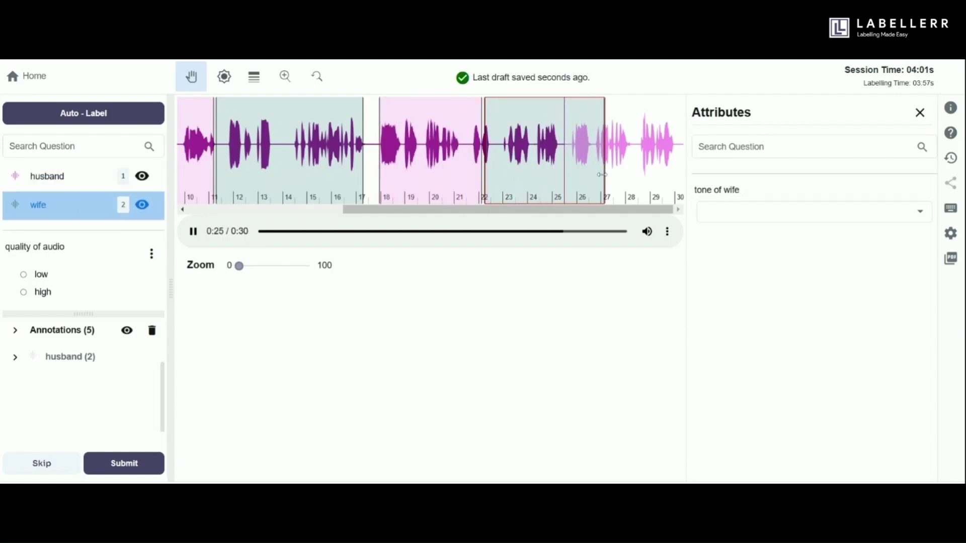
{"action": "key", "text": "1"}
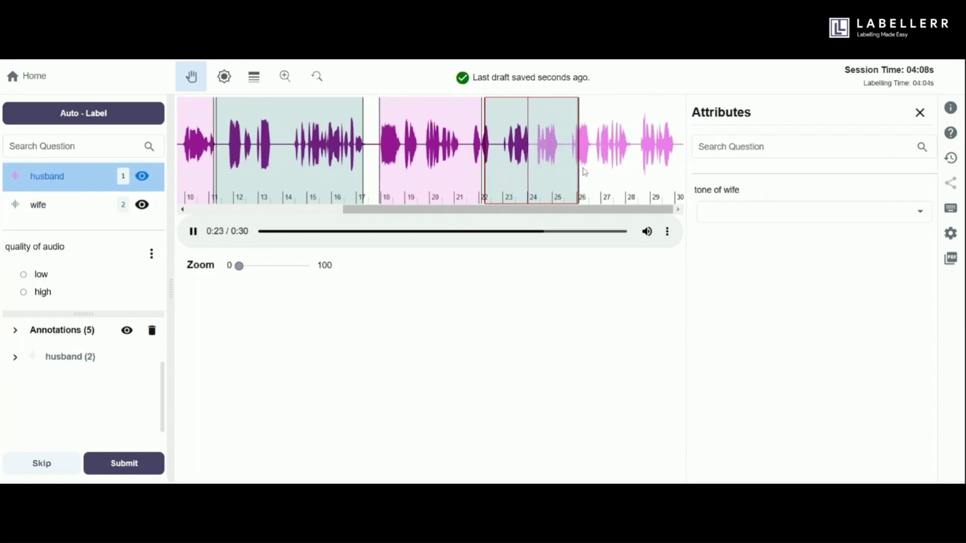
{"action": "left_click_drag", "start_coordinate": [582, 171], "coordinate": [689, 181]}
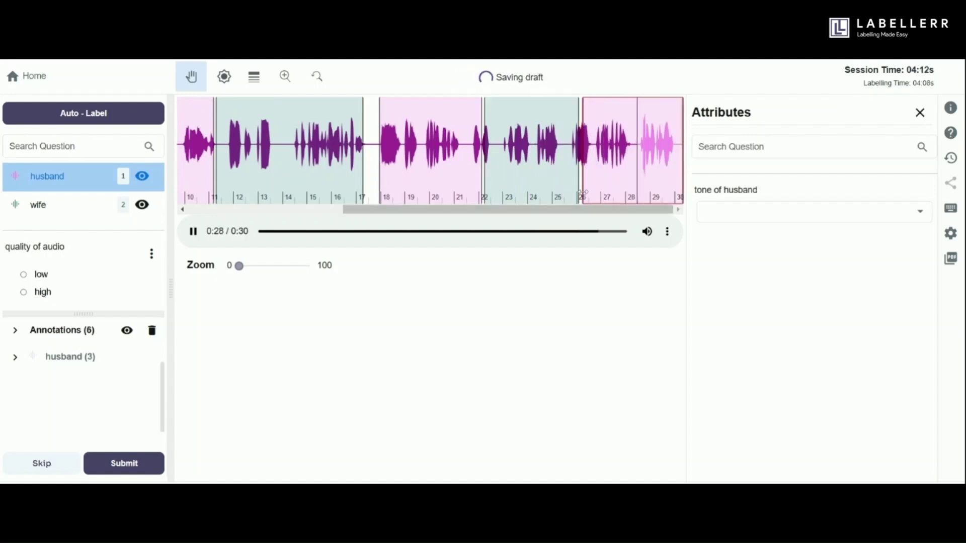
{"action": "left_click_drag", "start_coordinate": [248, 272], "coordinate": [252, 272]}
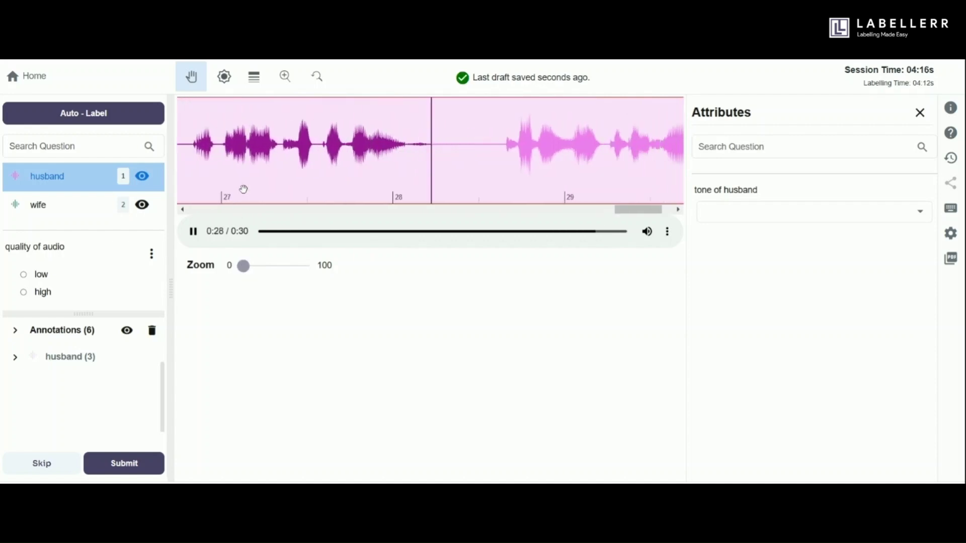
{"action": "left_click_drag", "start_coordinate": [243, 266], "coordinate": [238, 265]}
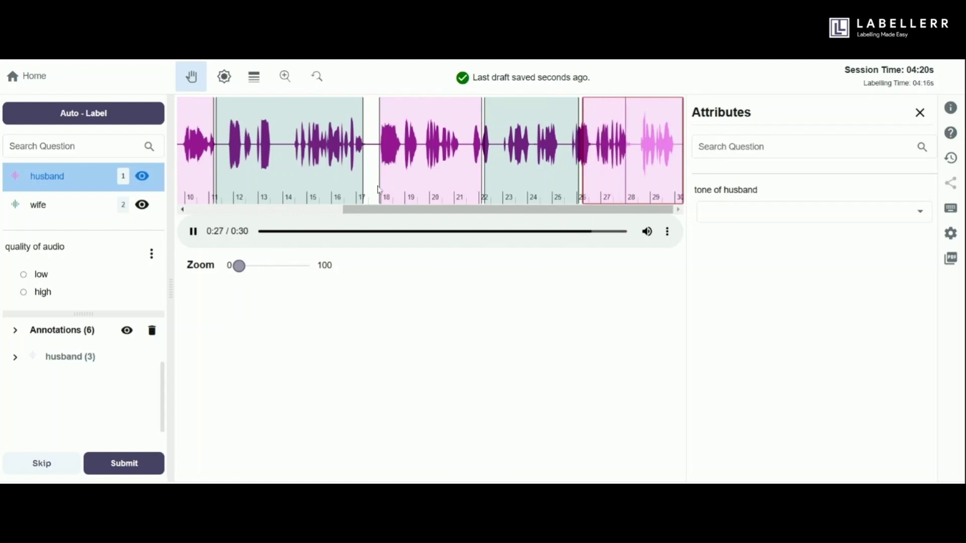
{"action": "left_click_drag", "start_coordinate": [379, 190], "coordinate": [374, 190]}
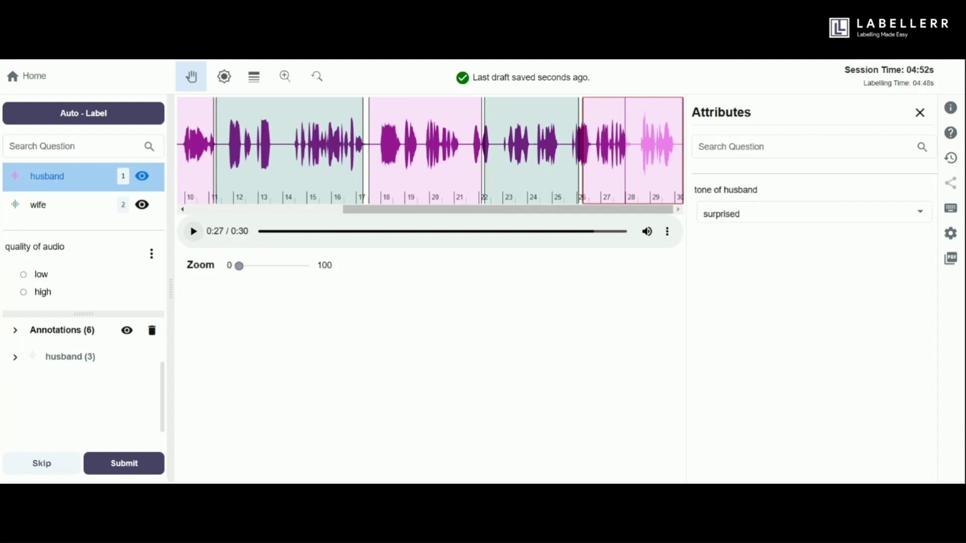
Drag the middle wife and husband regions along the waveform to close the gaps between them
{"action": "mouse_move", "coordinate": [308, 160]}
{"action": "left_mouse_down"}
{"action": "mouse_move", "coordinate": [463, 164]}
{"action": "mouse_move", "coordinate": [324, 161]}
{"action": "left_mouse_up"}
{"action": "left_click_drag", "start_coordinate": [418, 155], "coordinate": [227, 161]}
{"action": "left_click_drag", "start_coordinate": [345, 163], "coordinate": [484, 162]}
{"action": "left_click_drag", "start_coordinate": [325, 160], "coordinate": [352, 161]}
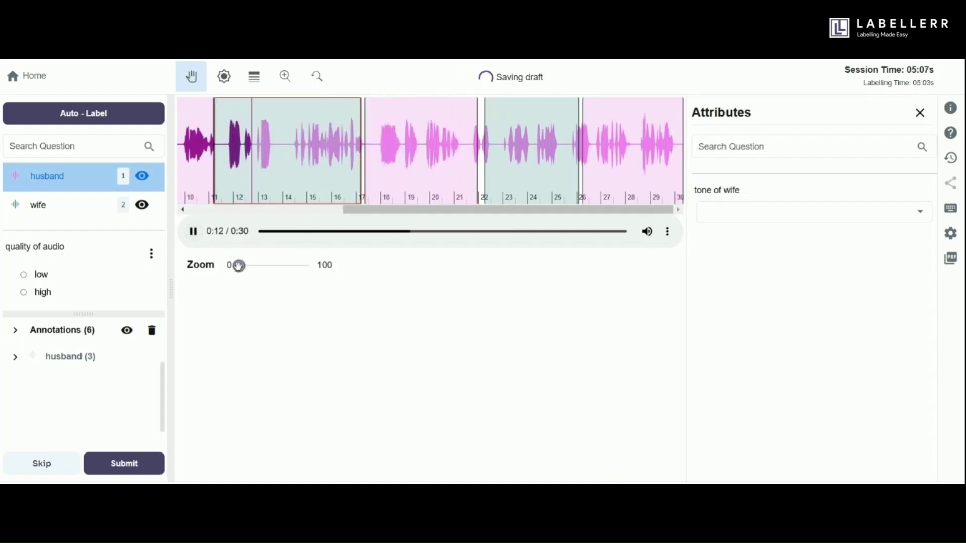
{"action": "mouse_move", "coordinate": [239, 266]}
{"action": "left_mouse_down"}
{"action": "mouse_move", "coordinate": [226, 274]}
{"action": "mouse_move", "coordinate": [237, 266]}
{"action": "left_mouse_up"}
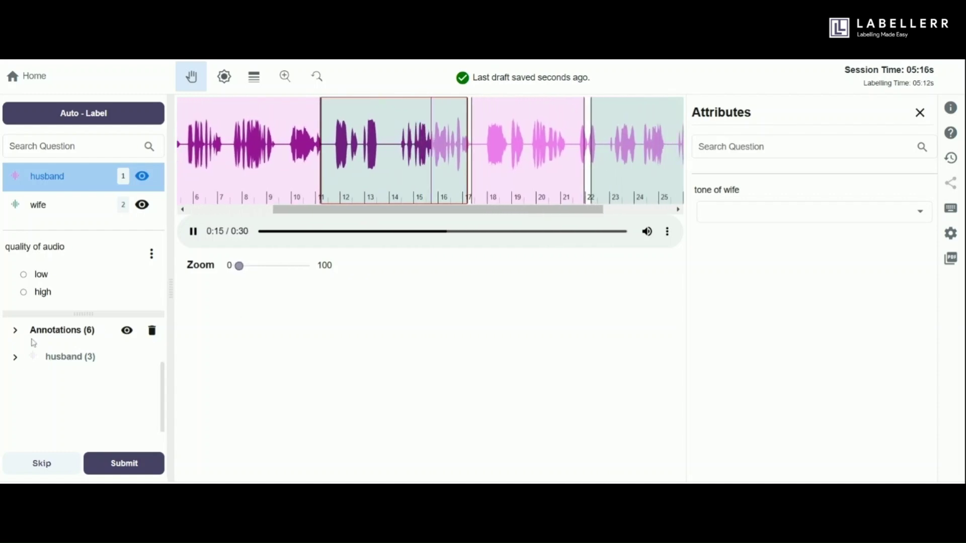
Review the annotation list and submit the clip with quality of audio set to high
{"action": "left_click", "coordinate": [15, 330]}
{"action": "scroll", "coordinate": [81, 394], "scroll_direction": "up", "scroll_amount": 5}
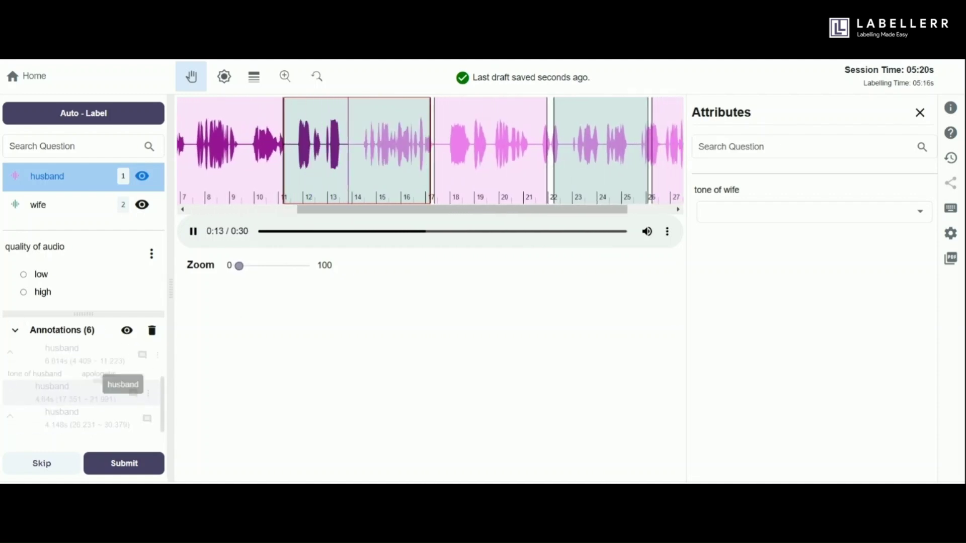
{"action": "scroll", "coordinate": [100, 388], "scroll_direction": "up", "scroll_amount": 3}
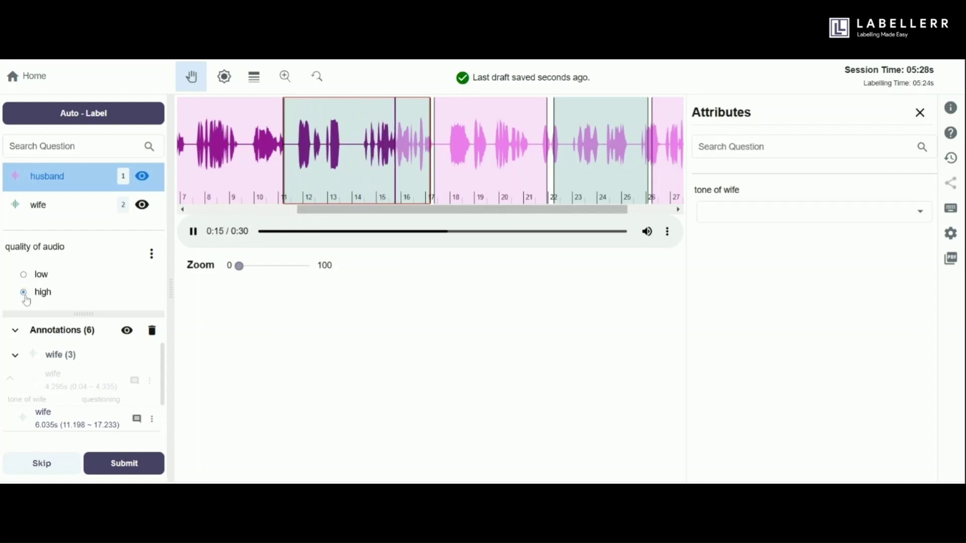
{"action": "left_click", "coordinate": [121, 469]}
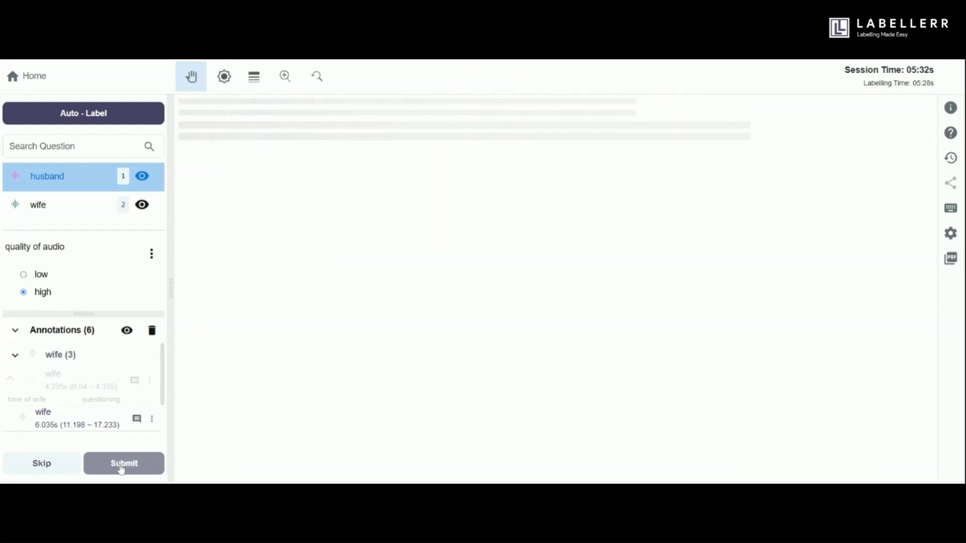